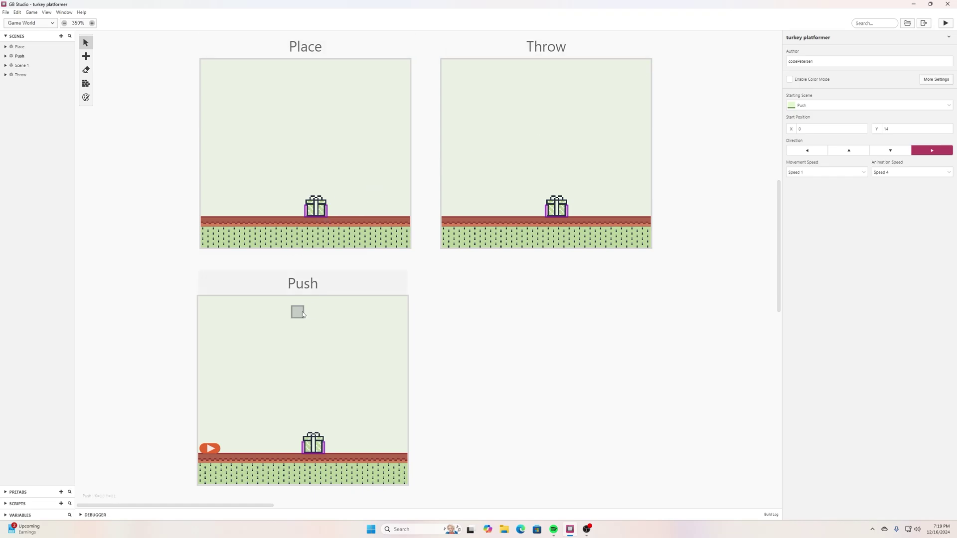
Review the gift actor's On Hit script in the Push scene and playtest jumping and pushing the gift in both directions
left_click(313, 288)
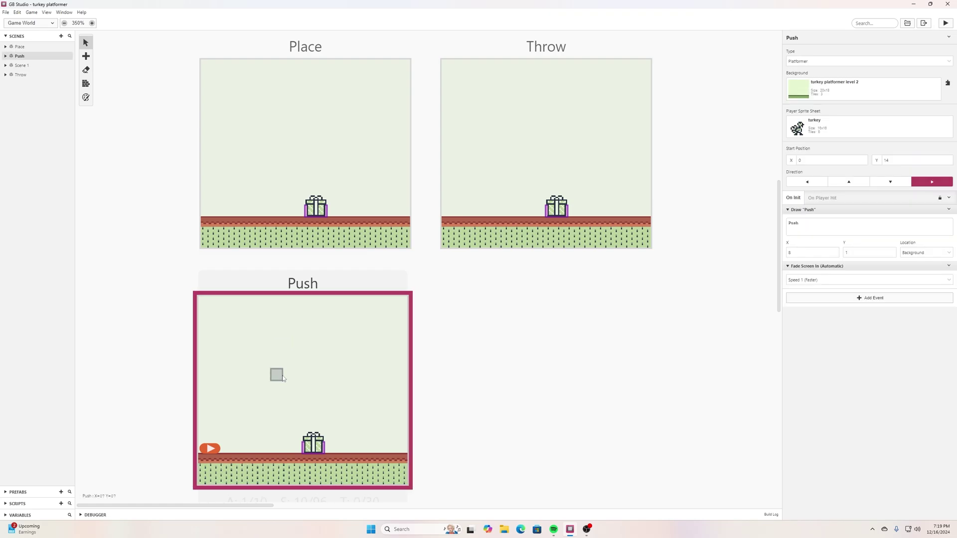
left_click(310, 443)
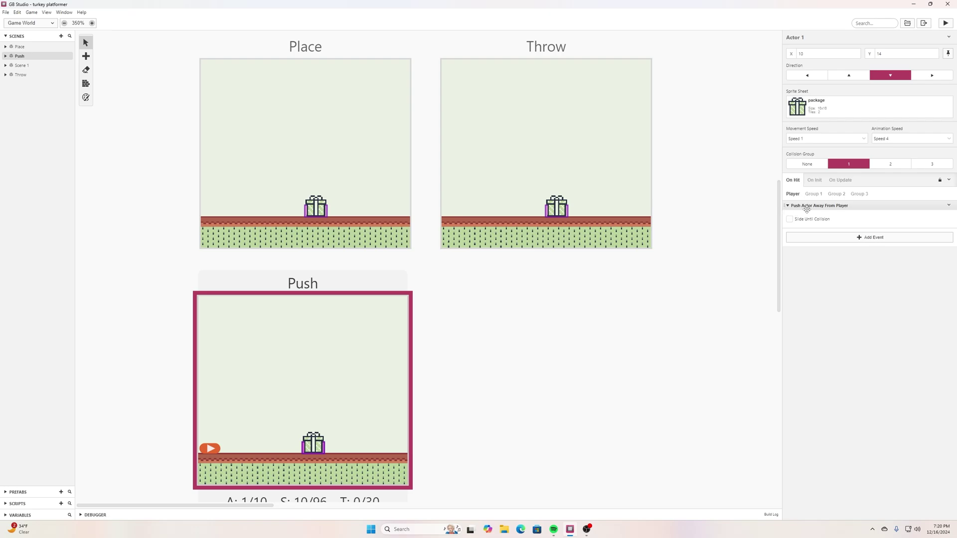
left_click(946, 23)
key("Right")
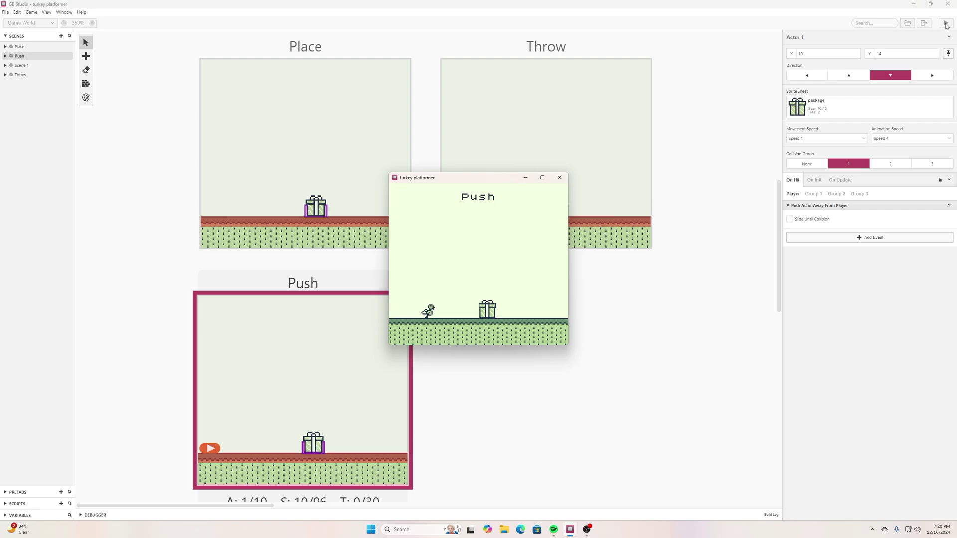
key("Left")
key("Right")
key("Right")
key("Right")
key("Left")
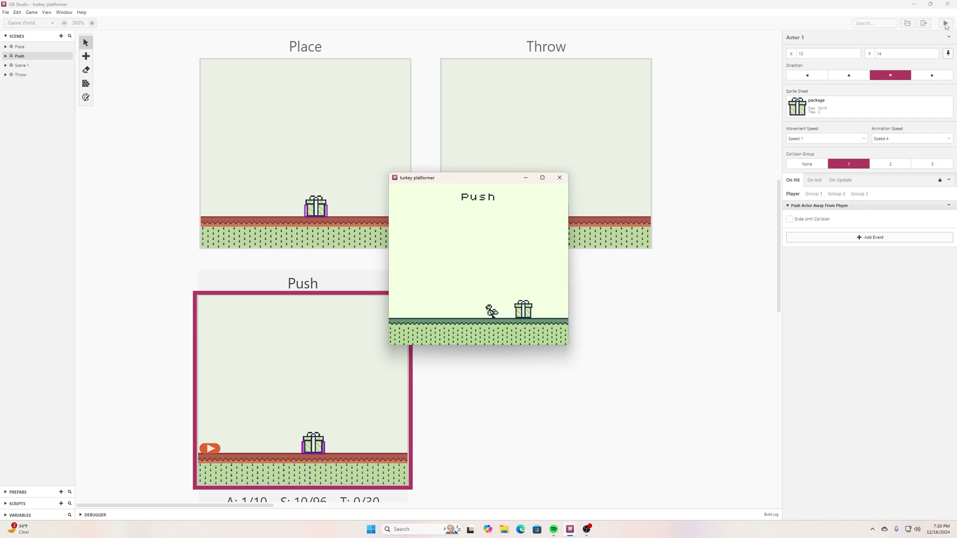
key("Right")
key("z")
key("Left")
key("Right")
key("Left")
key("Right")
key("Left")
key("z")
key("Left")
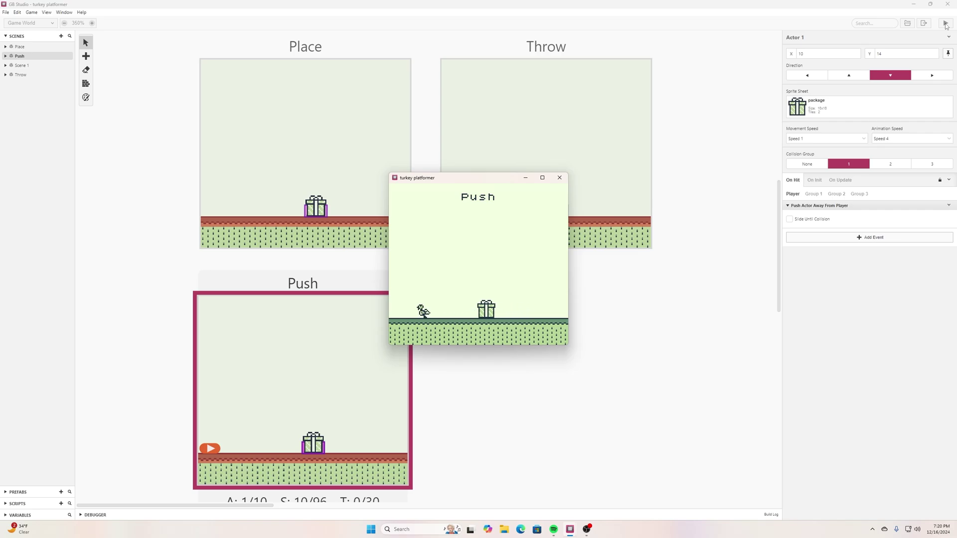
key("Right")
key("Right")
key("z")
key("Left")
key("z")
key("Left")
key("Right")
key("z")
key("Left")
key("Right")
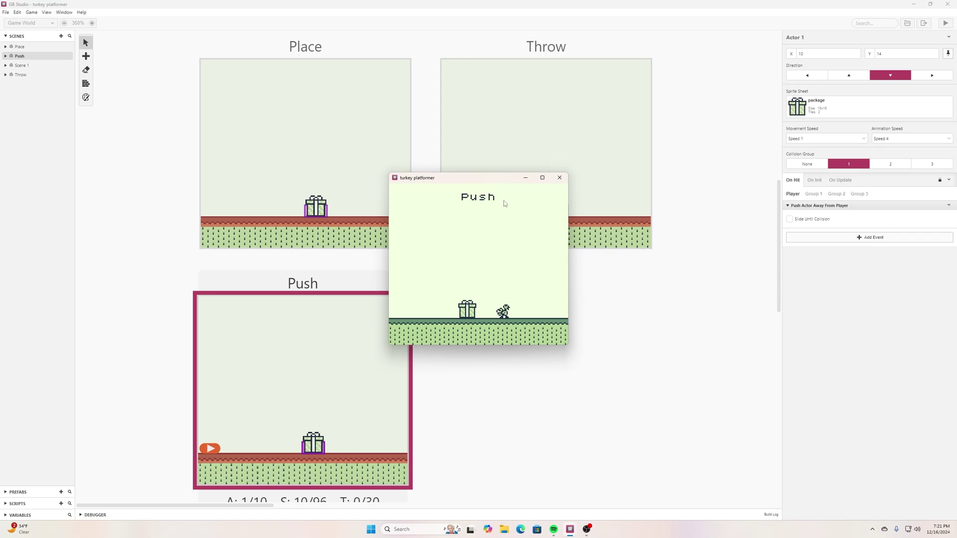
left_click(559, 177)
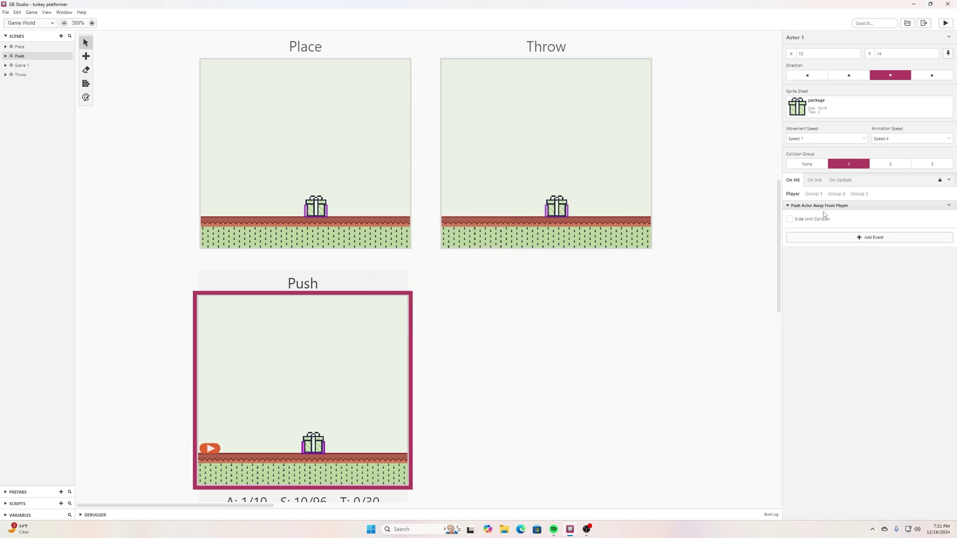
Enable Slide Until Collision on the gift's Push Actor Away From Player event and playtest pushing the gift to the right
left_click(789, 220)
left_click(946, 23)
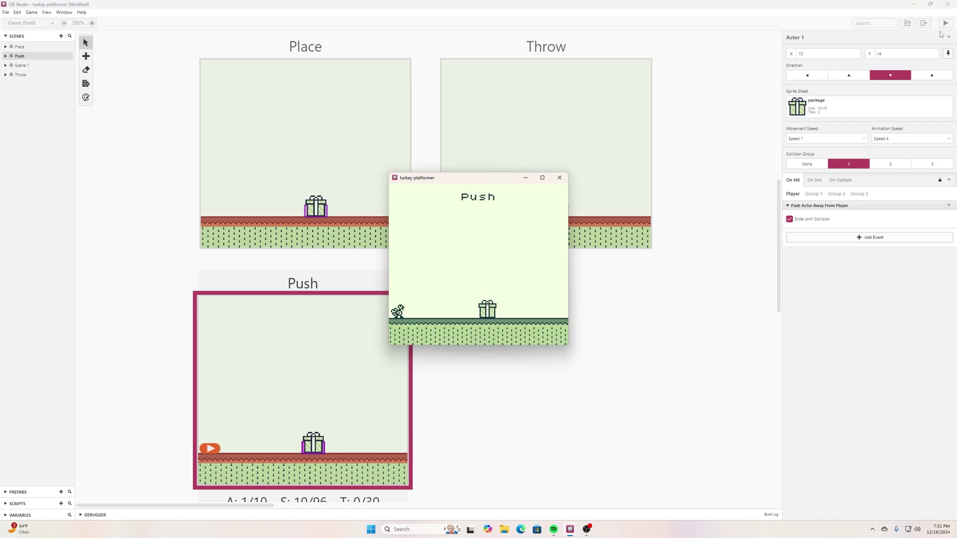
key("Right")
key("Right")
key("Right")
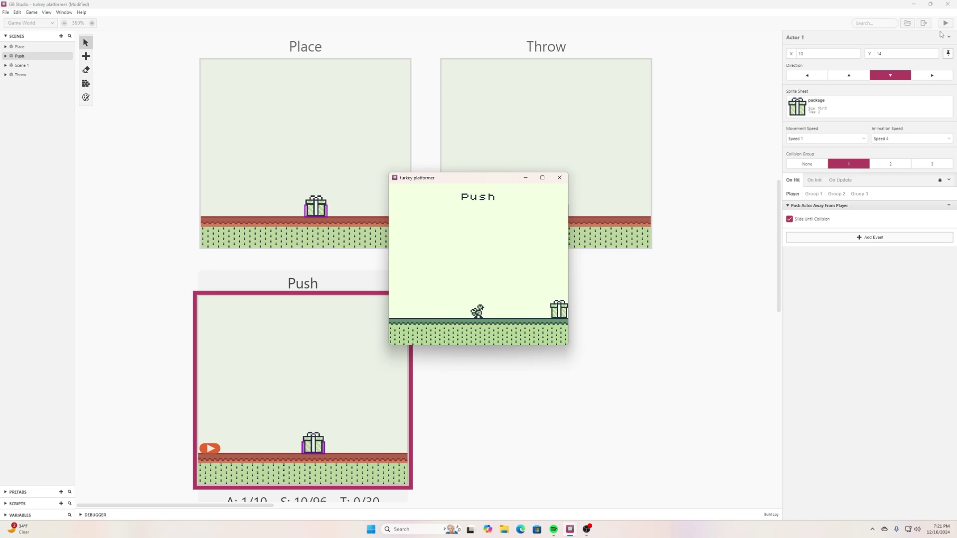
left_click(559, 177)
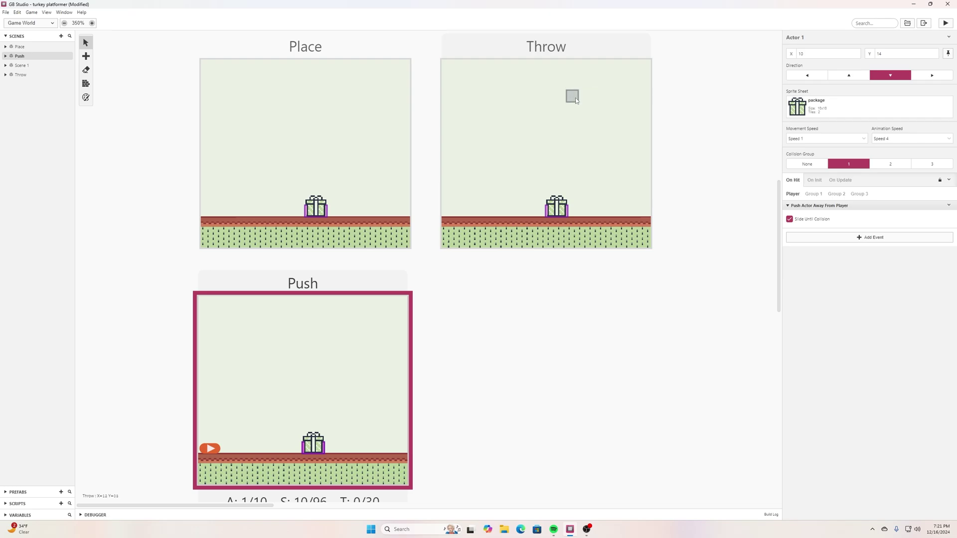
Set the project's starting scene to Throw
left_click(541, 127)
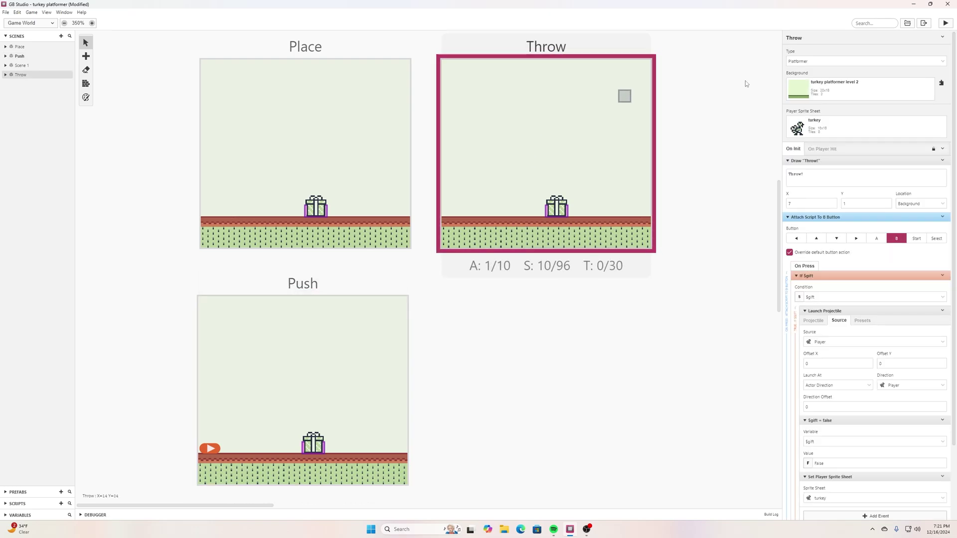
left_click(772, 82)
left_click(602, 77)
left_click(710, 88)
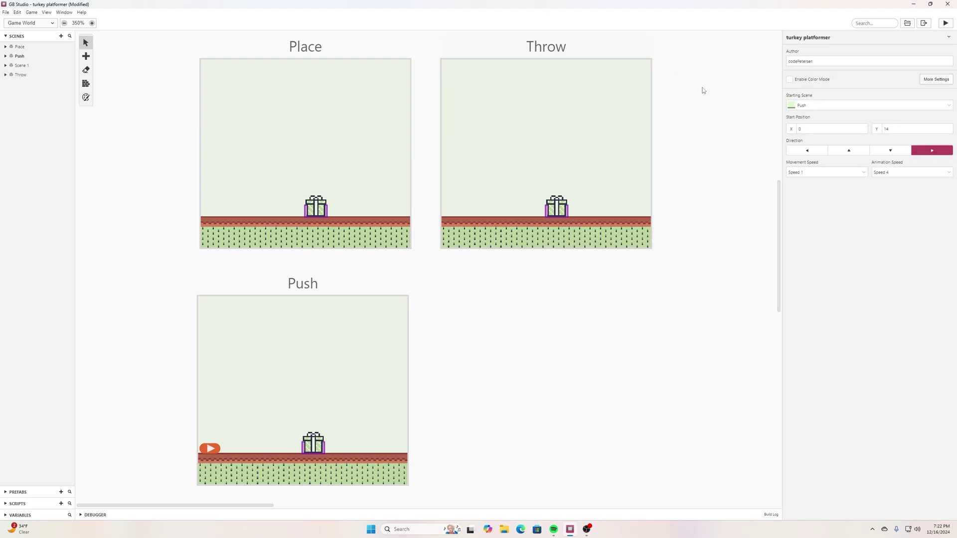
left_click(808, 107)
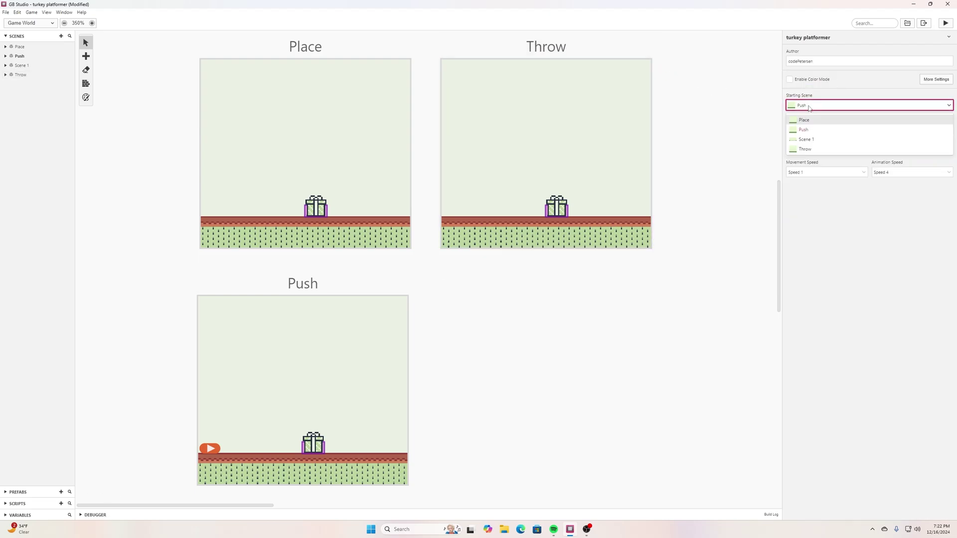
left_click(813, 152)
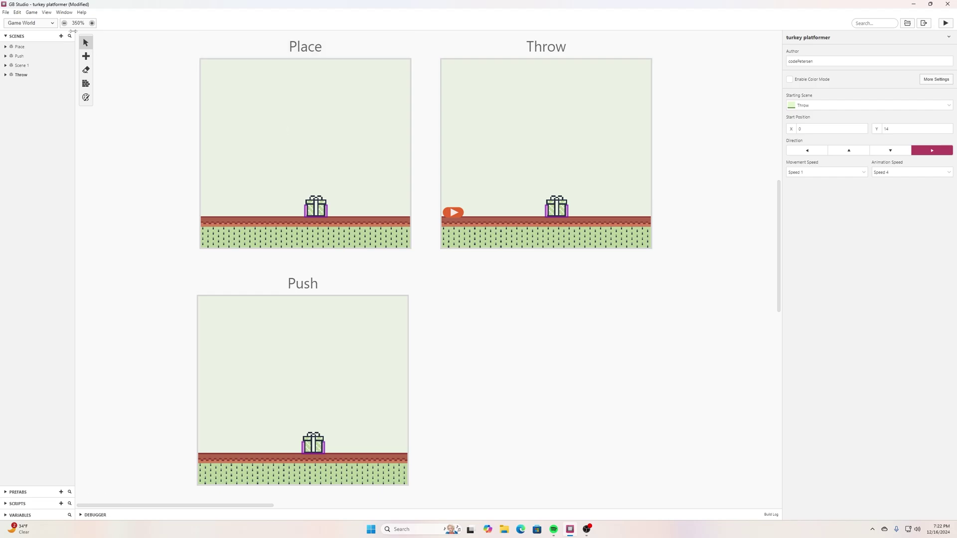
Switch to the Sprites view and examine the turkey sprite's idle, moving and jump animations
left_click(52, 23)
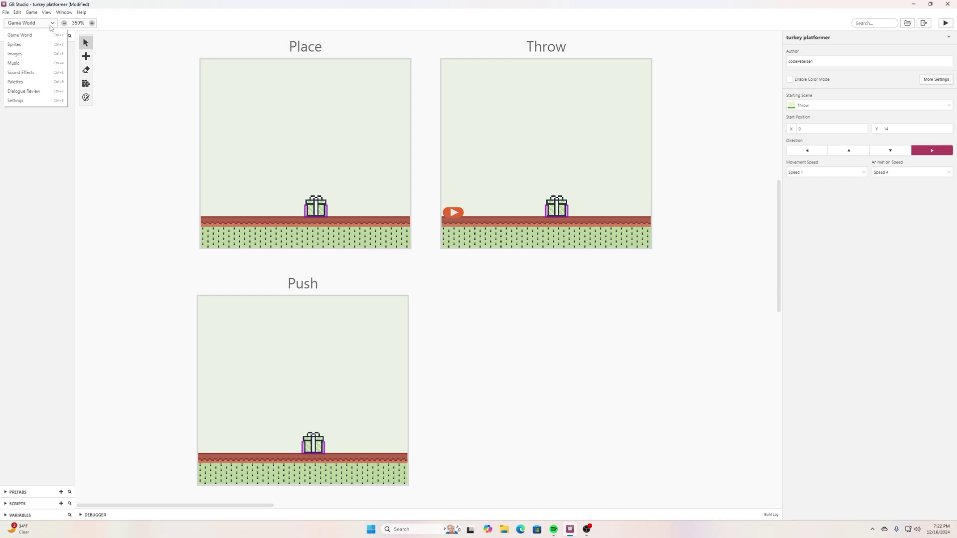
left_click(34, 45)
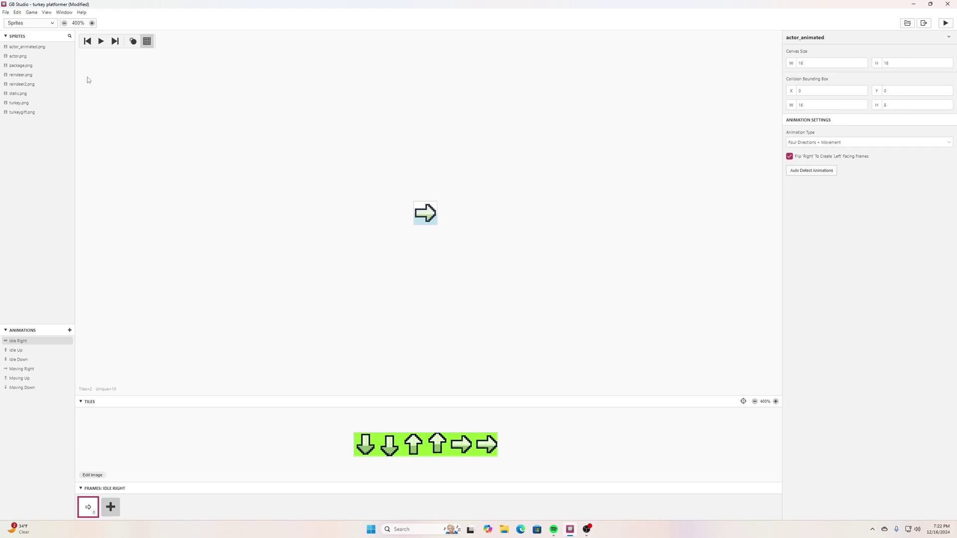
left_click(19, 104)
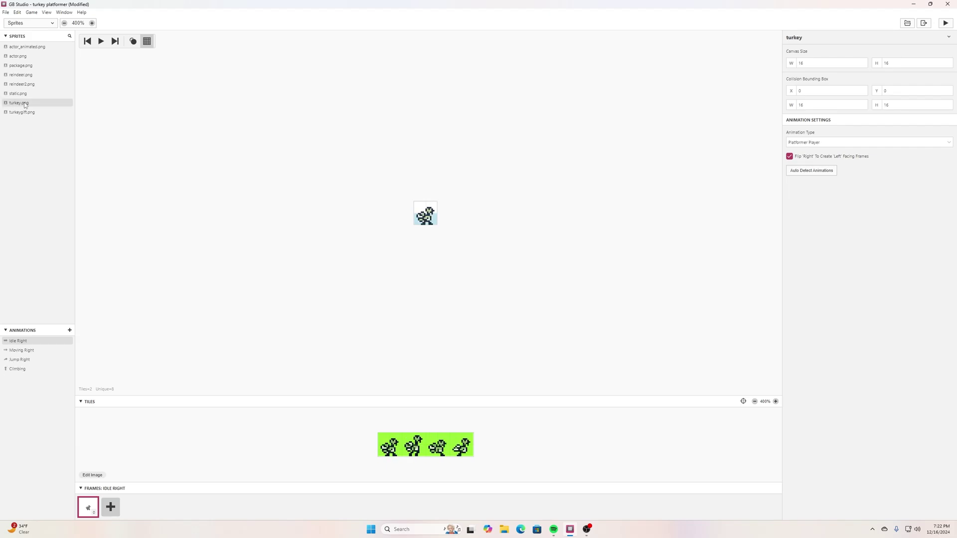
left_click(432, 217)
left_click(23, 352)
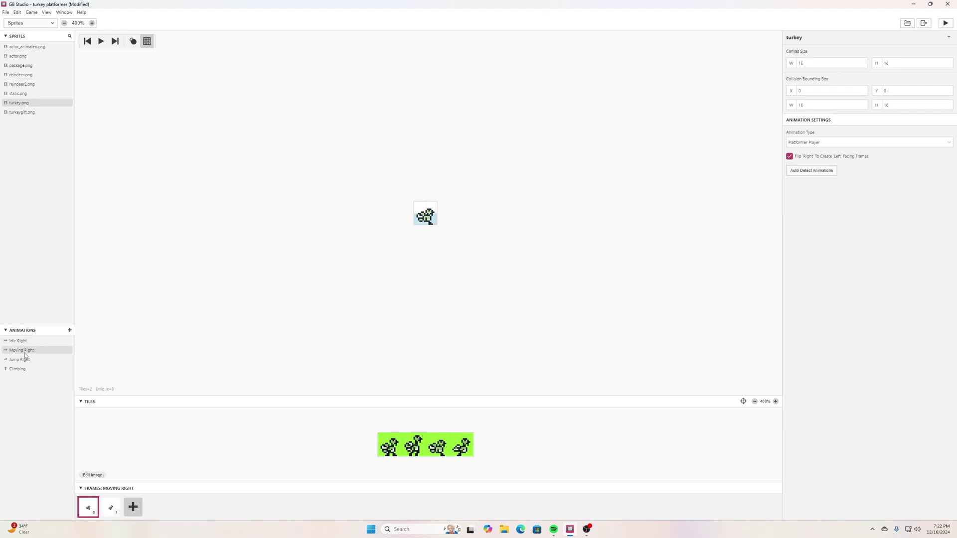
left_click(28, 363)
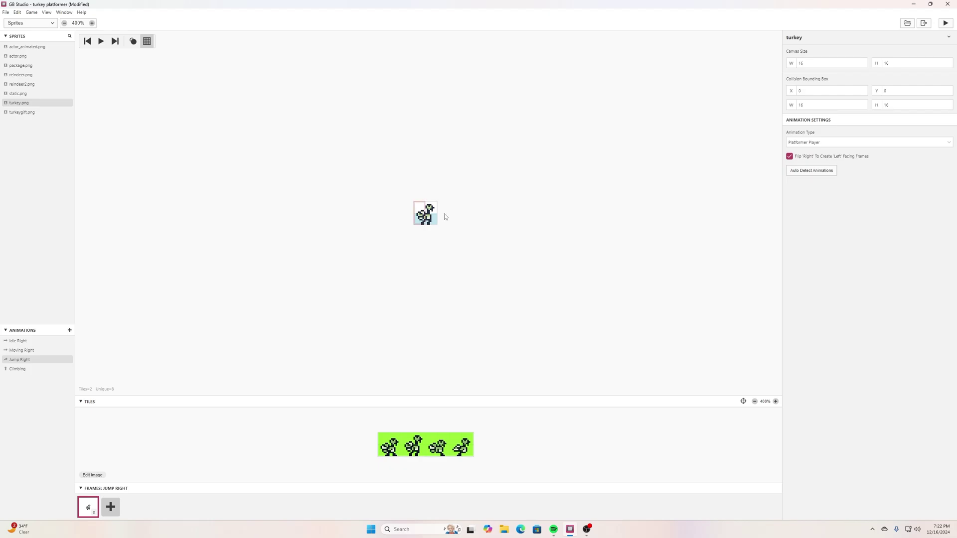
Examine the turkeygift sprite's idle, moving and jump animations, and return to the Game World view
left_click(19, 114)
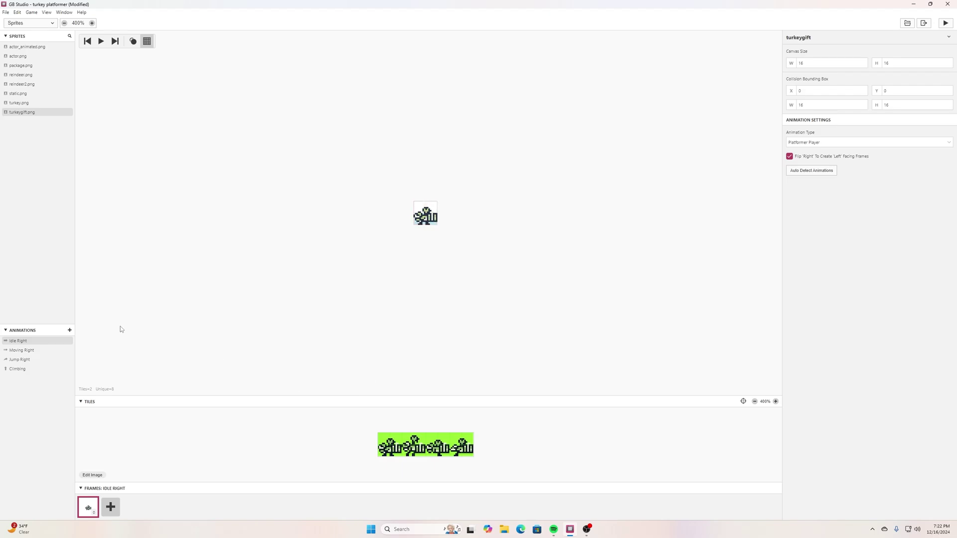
left_click(15, 351)
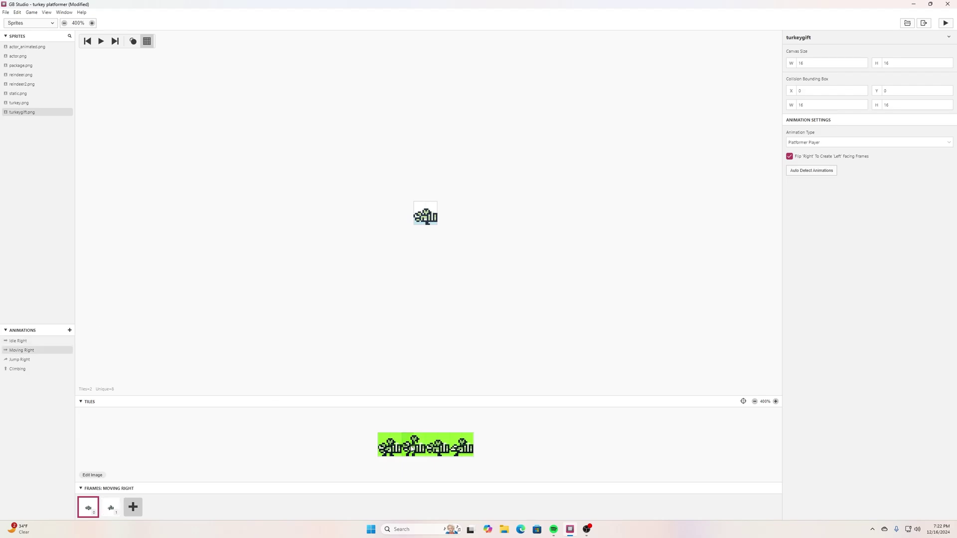
left_click(34, 359)
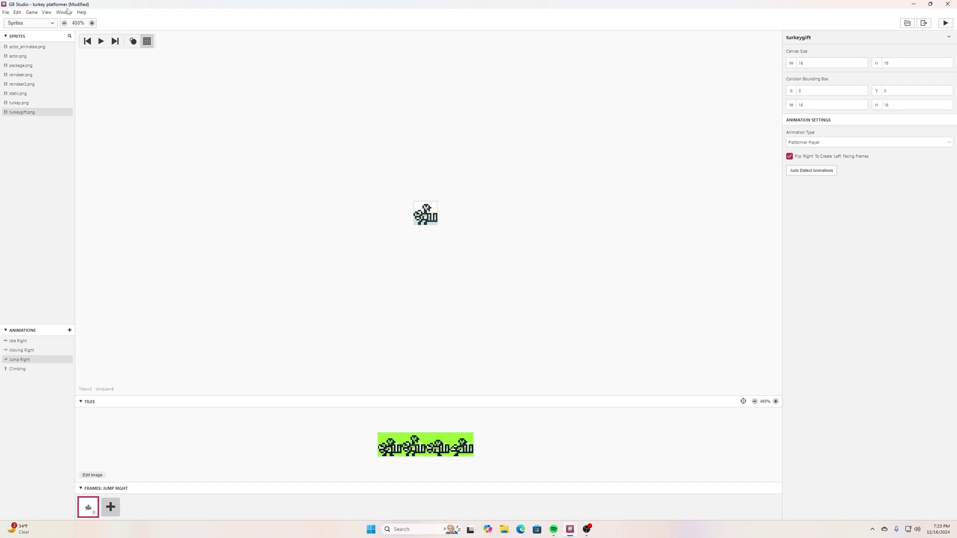
left_click(39, 22)
left_click(29, 31)
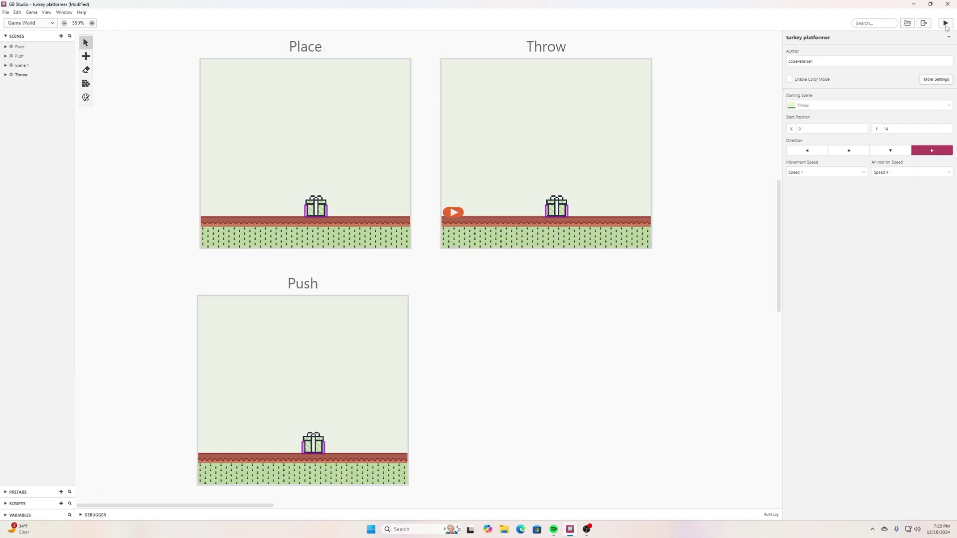
Playtest the Throw scene by picking up the gift, walking and jumping with it, and throwing it
left_click(944, 23)
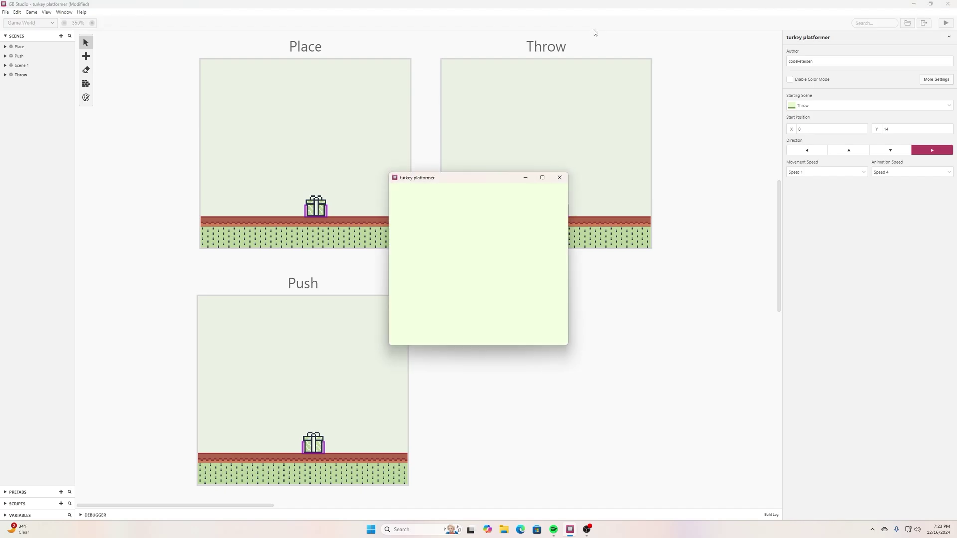
key("Right")
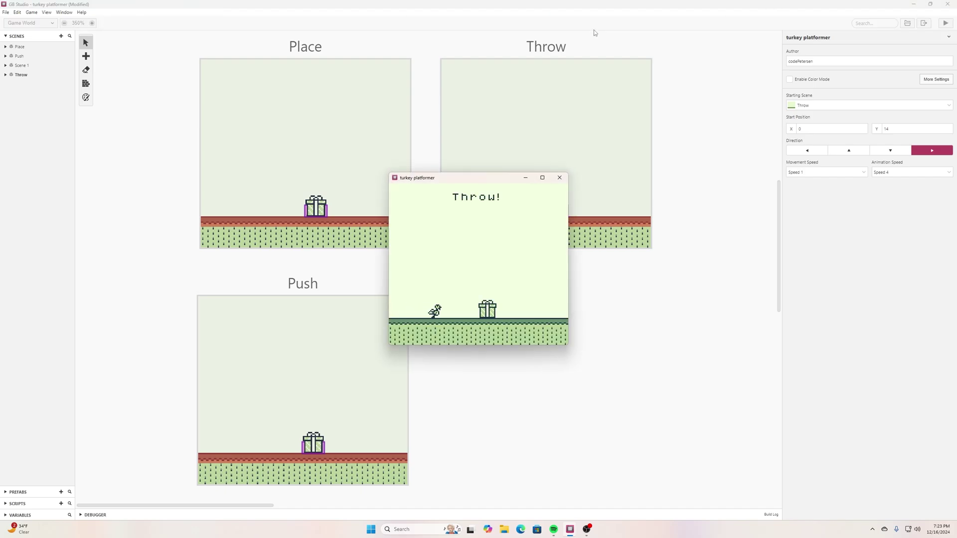
key("Right")
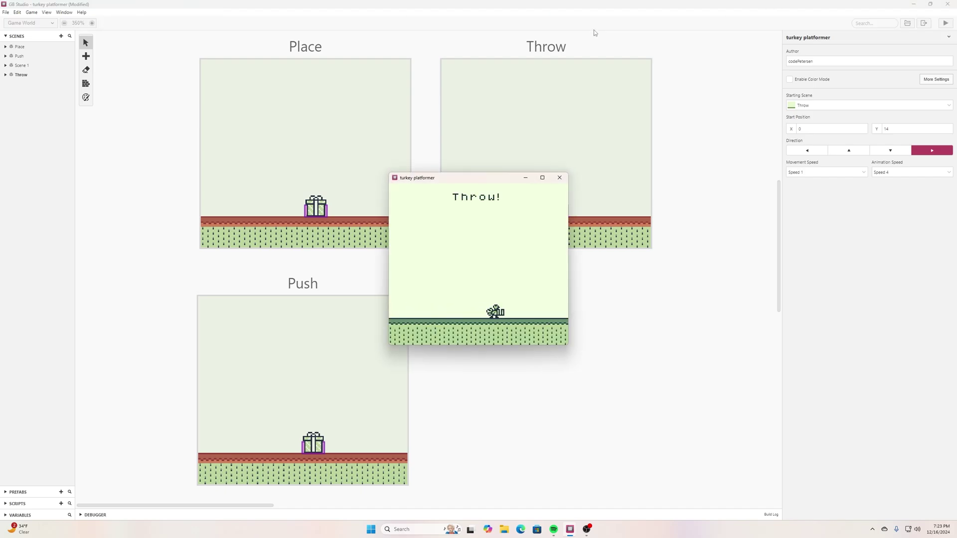
key("Left")
key("z")
key("Right")
key("z")
key("Left")
key("z")
key("Left")
key("z")
key("Right")
key("z")
key("Left")
key("z")
key("Right")
key("z")
key("Left")
key("z")
key("Right")
key("Right")
key("z")
key("x")
key("z")
key("Right")
key("Left")
left_click(559, 177)
Examine the Throw scene's On Init script, including the B button script and the Launch Projectile event's source and projectile settings
left_click(309, 423)
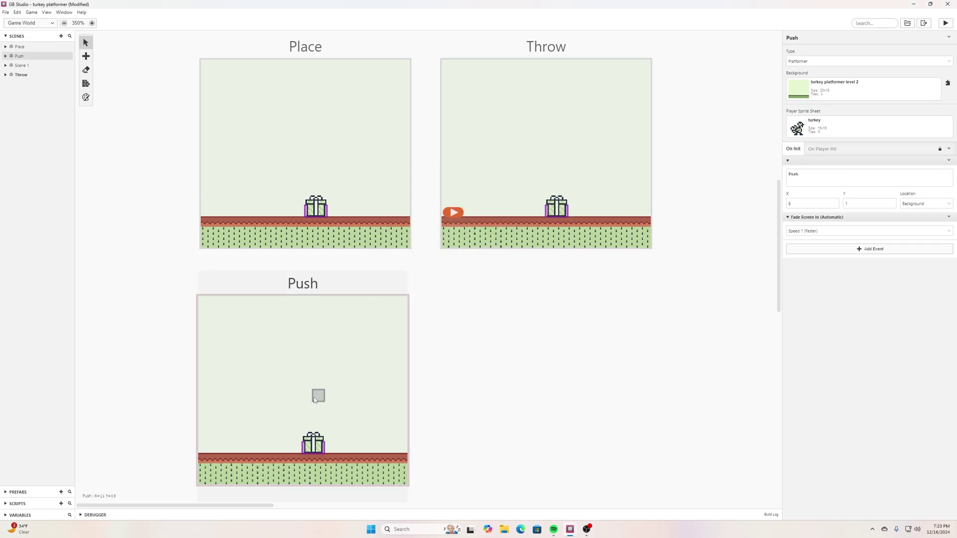
left_click(581, 150)
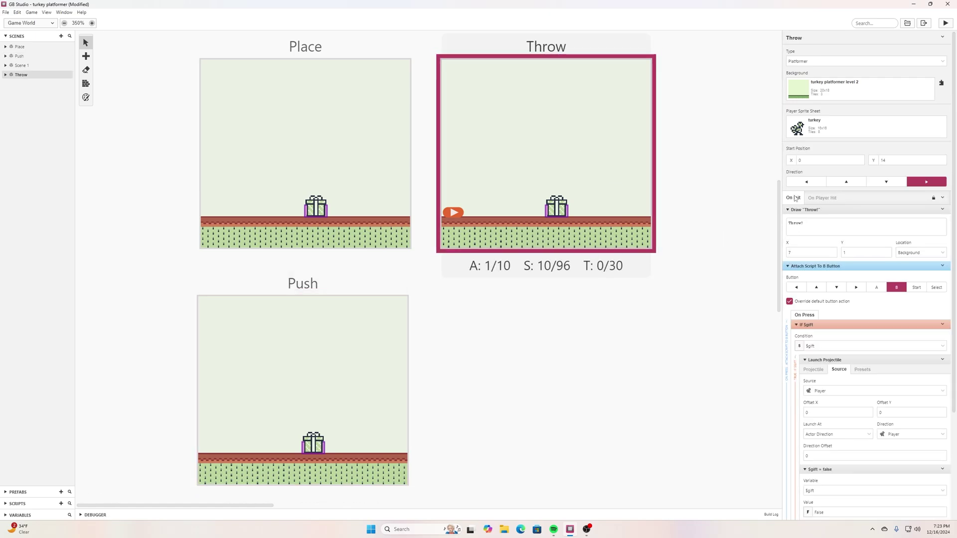
scroll(836, 286, "down", 3)
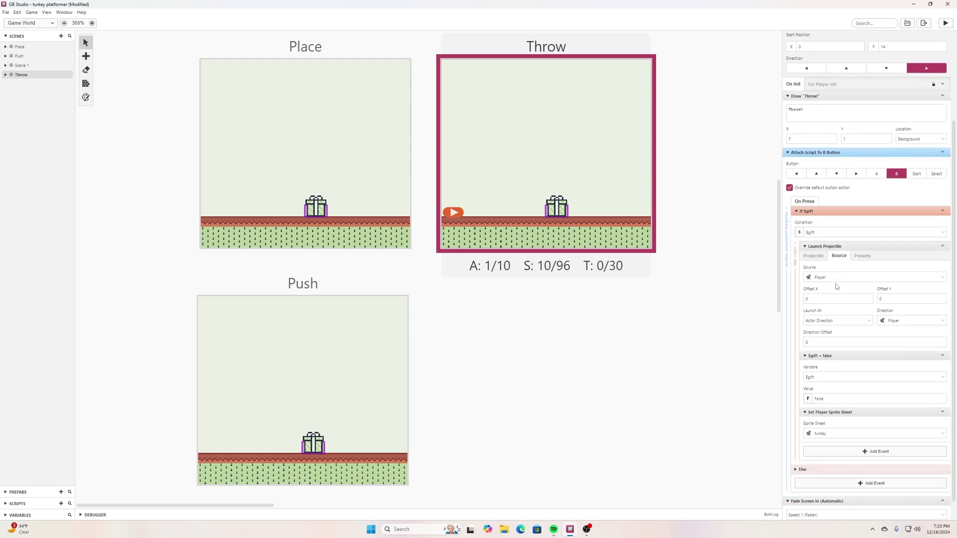
scroll(836, 287, "down", 1)
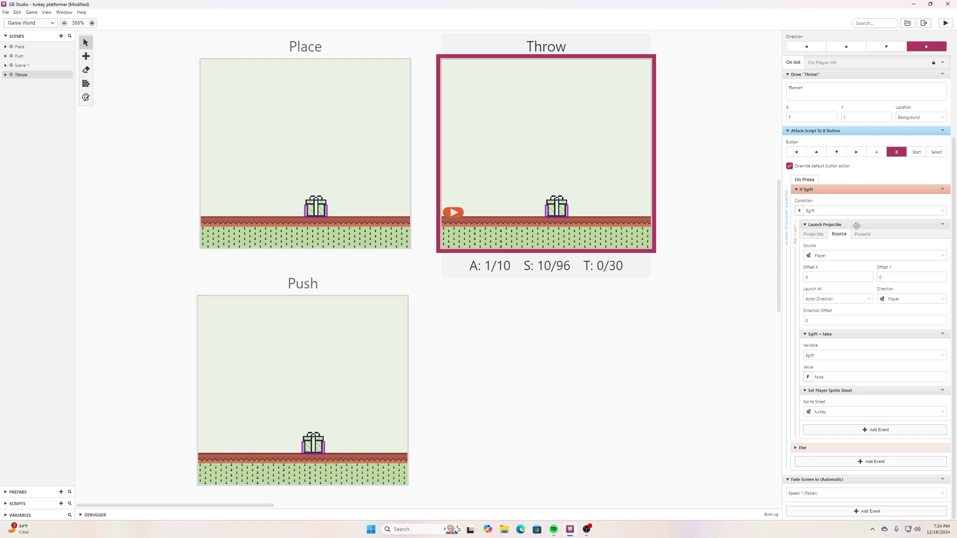
scroll(806, 237, "up", 2)
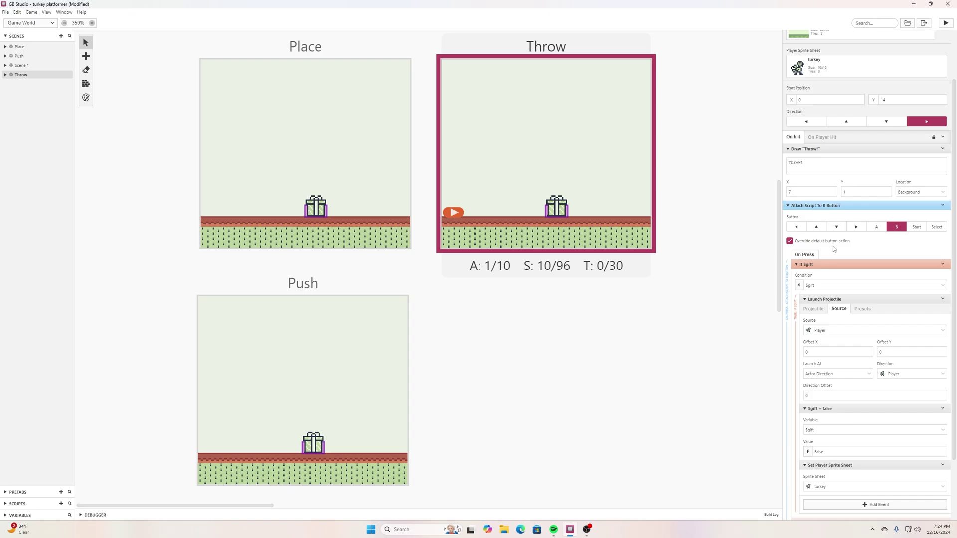
scroll(806, 366, "down", 1)
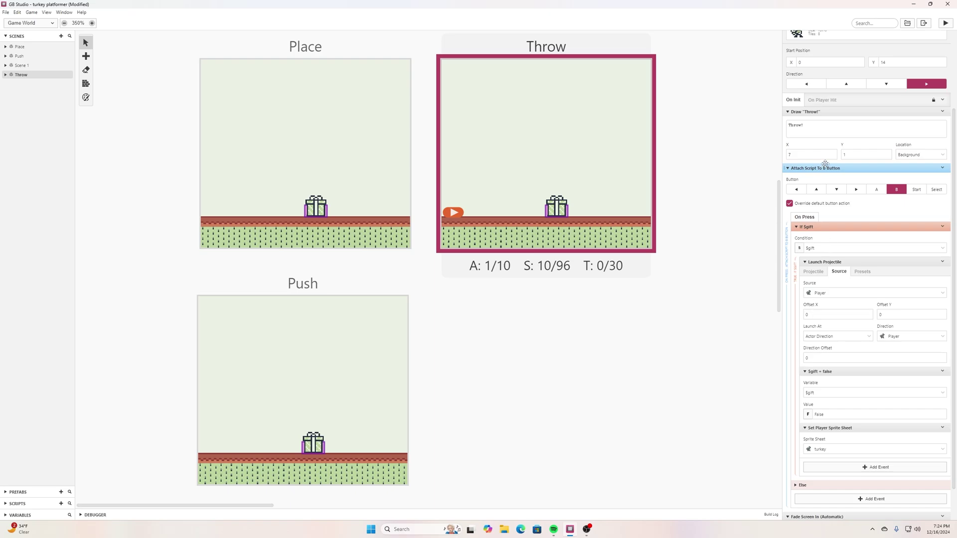
left_click(820, 272)
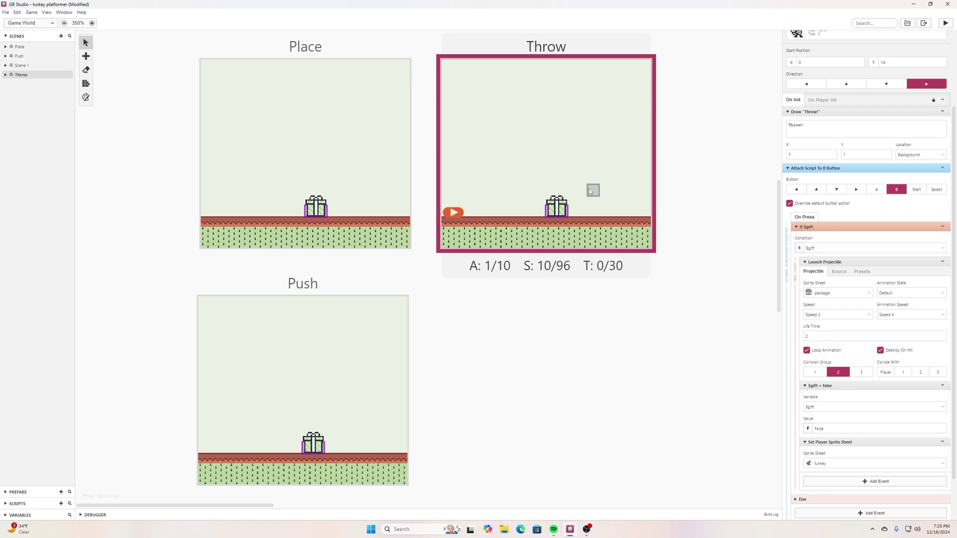
Examine the Throw scene gift's On Hit script, and playtest the scene by carrying the gift, jumping with it and throwing it
left_click(557, 211)
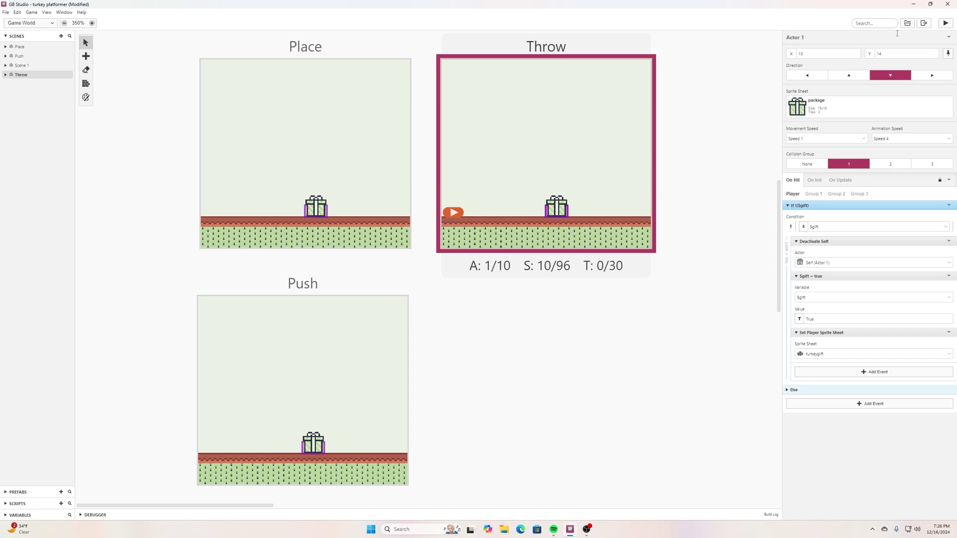
left_click(950, 25)
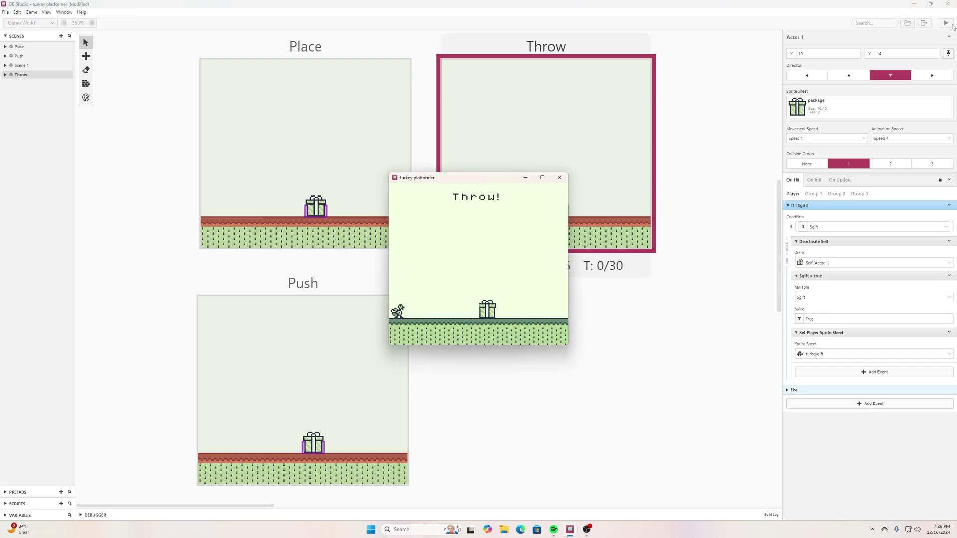
key("Right")
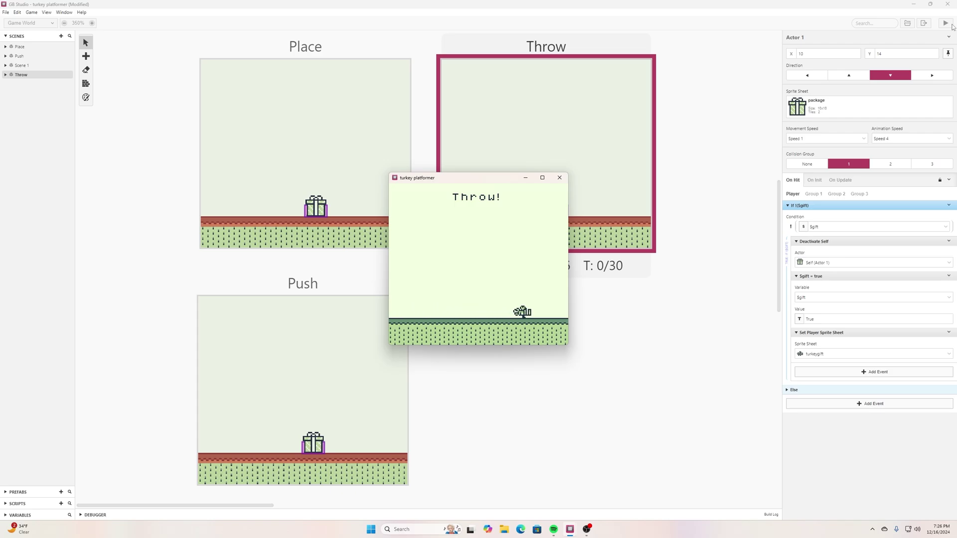
key("Left")
key("Right")
key("Left")
key("z")
key("z")
key("Right")
key("z")
key("Left")
key("Right")
key("z")
key("Left")
key("Right")
key("x")
key("z")
left_click(559, 178)
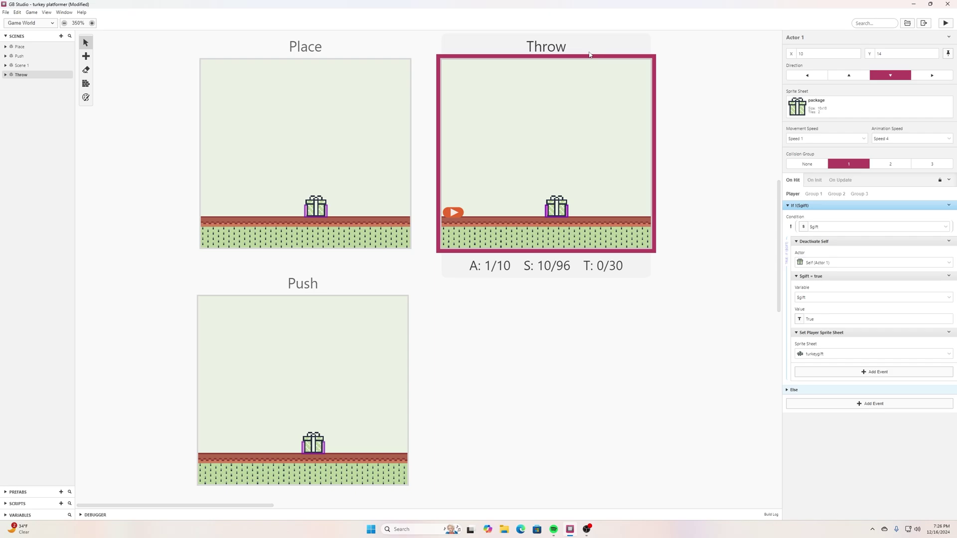
Set the project's starting scene to Place
left_click(352, 106)
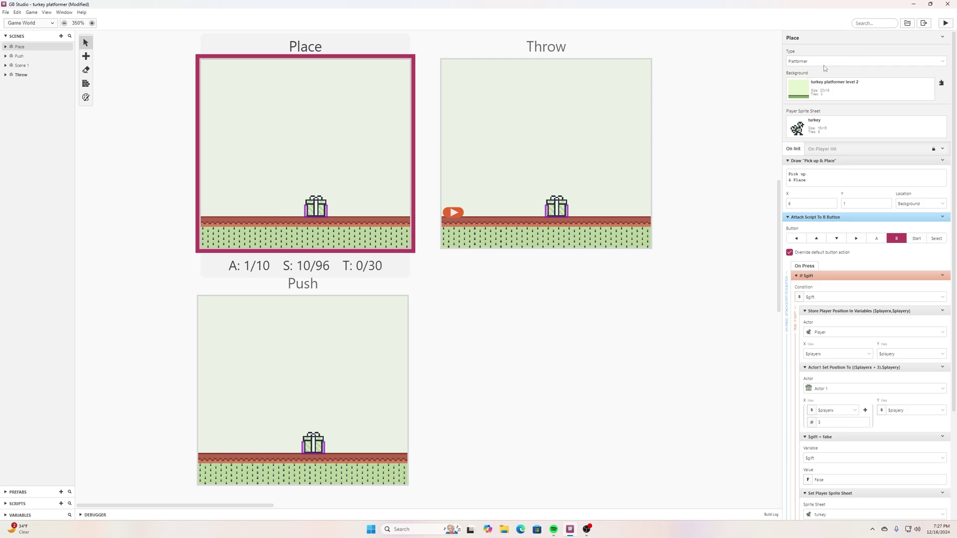
left_click(698, 86)
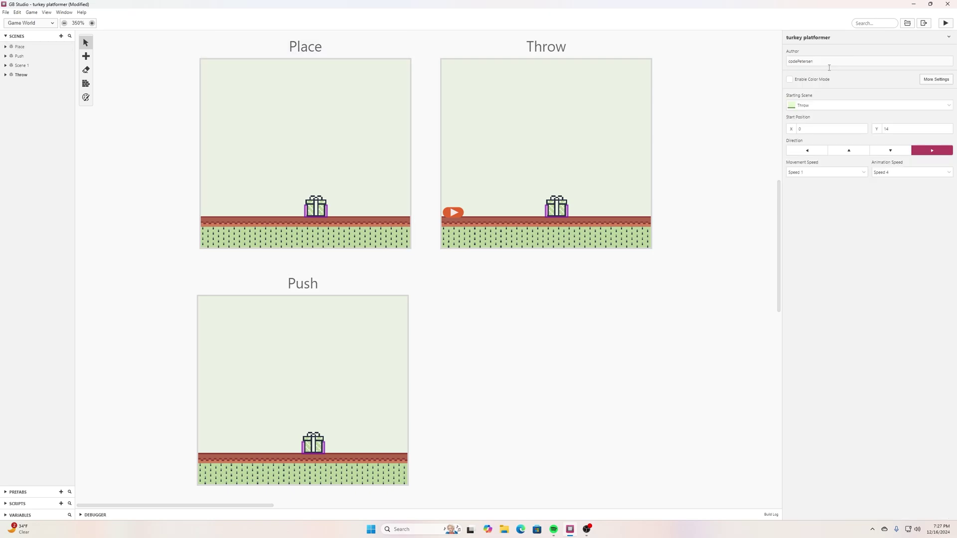
left_click(825, 105)
left_click(817, 122)
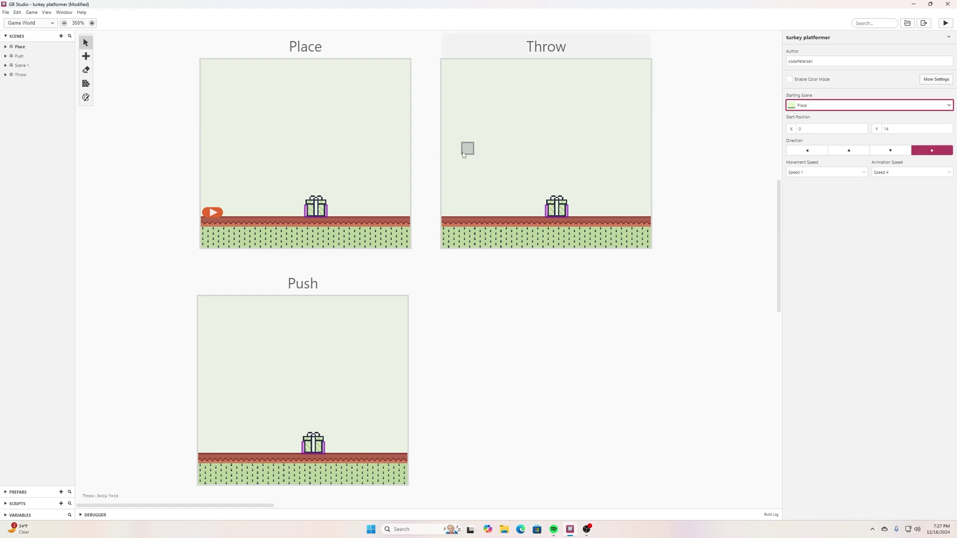
left_click(492, 299)
scroll(478, 264, "down", 1)
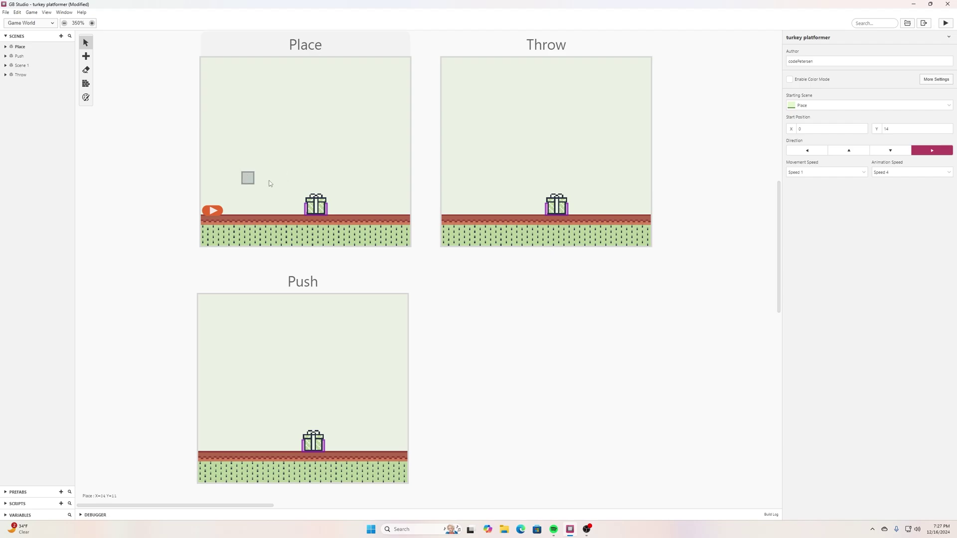
Examine the Place scene gift's On Hit script and the scene's On Init script, including the full B button script
left_click(316, 204)
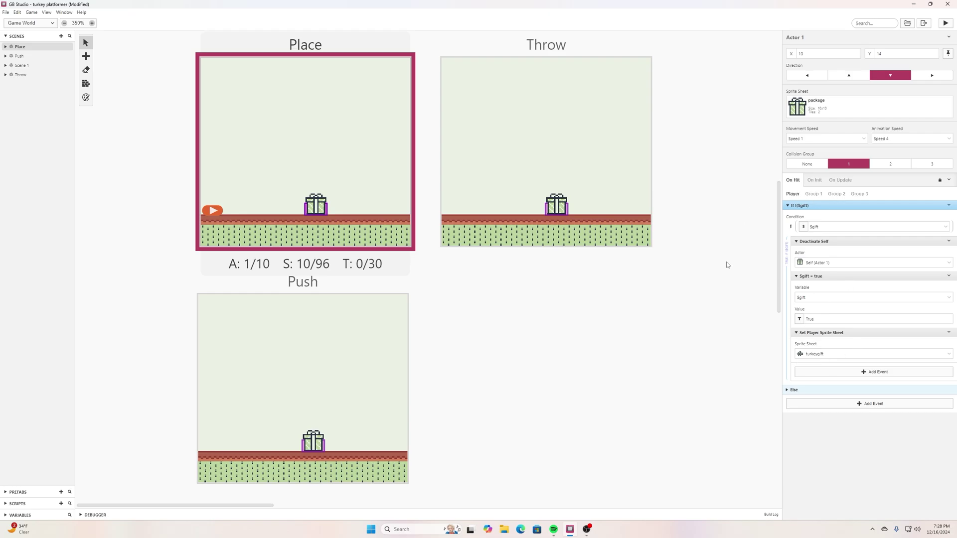
left_click(280, 200)
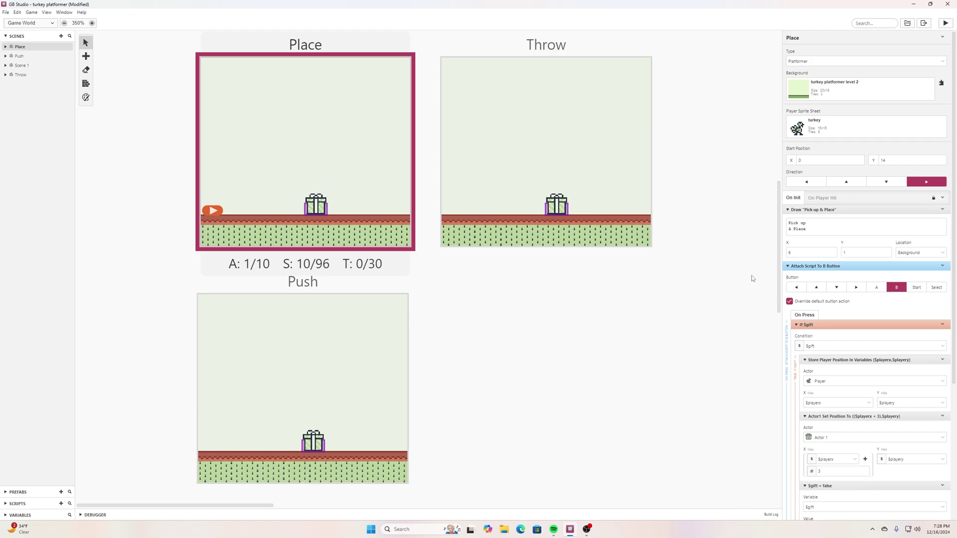
scroll(751, 274, "down", 2)
scroll(751, 272, "up", 2)
scroll(872, 305, "down", 2)
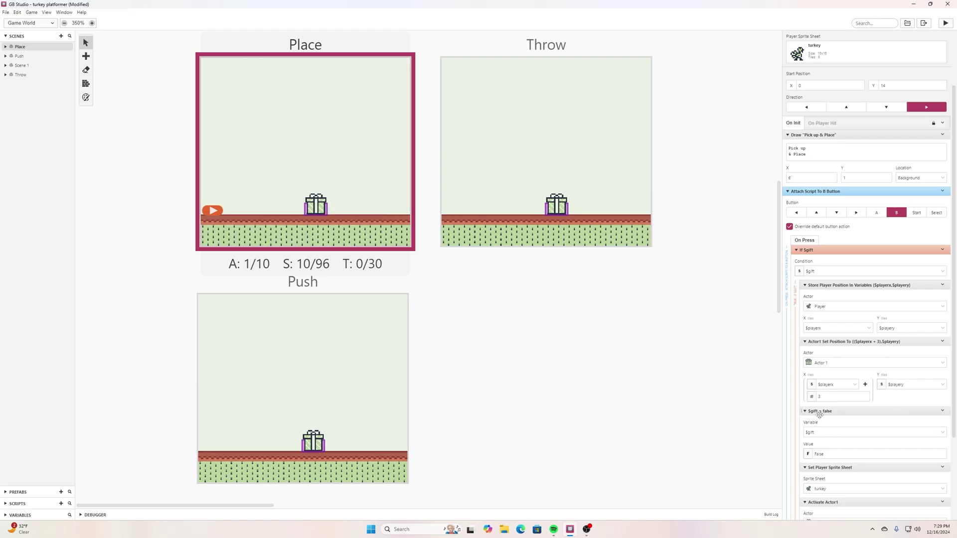
scroll(841, 389, "down", 3)
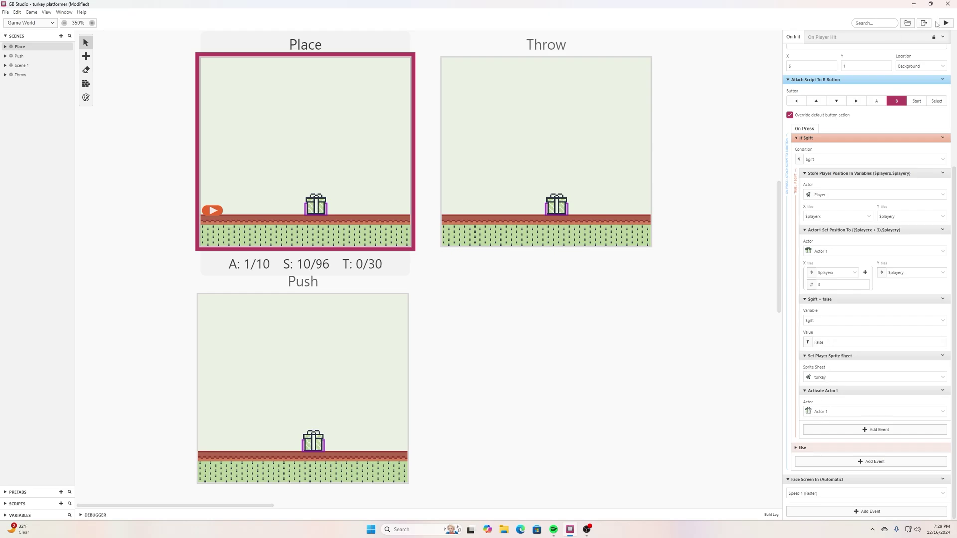
Playtest the Place scene by picking up the gift and placing it on the ground at several spots
left_click(945, 23)
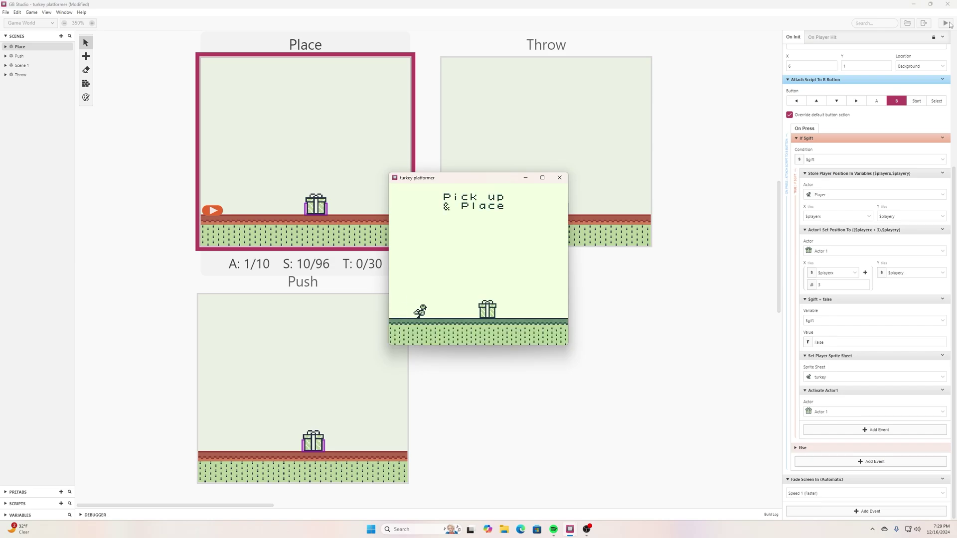
key("Right")
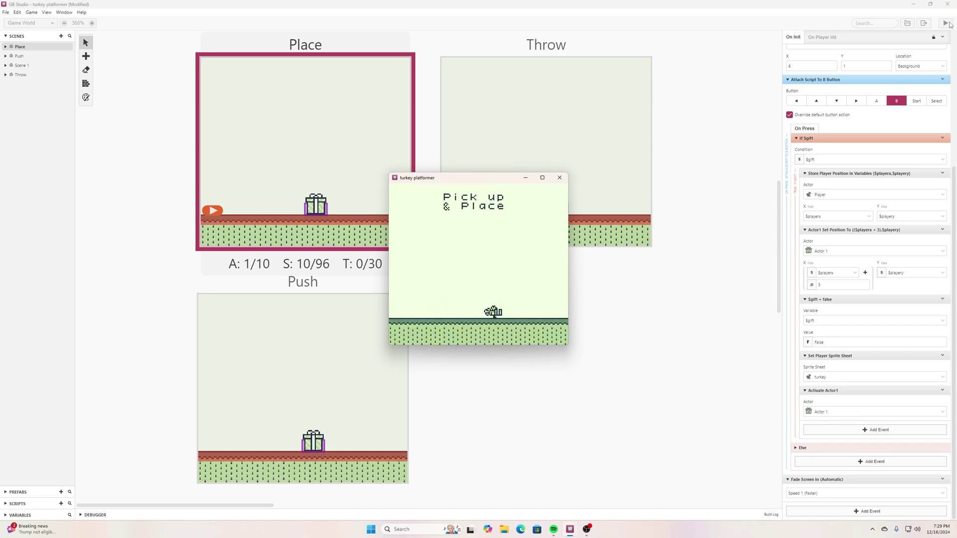
key("Left")
key("Right")
key("Right")
key("x")
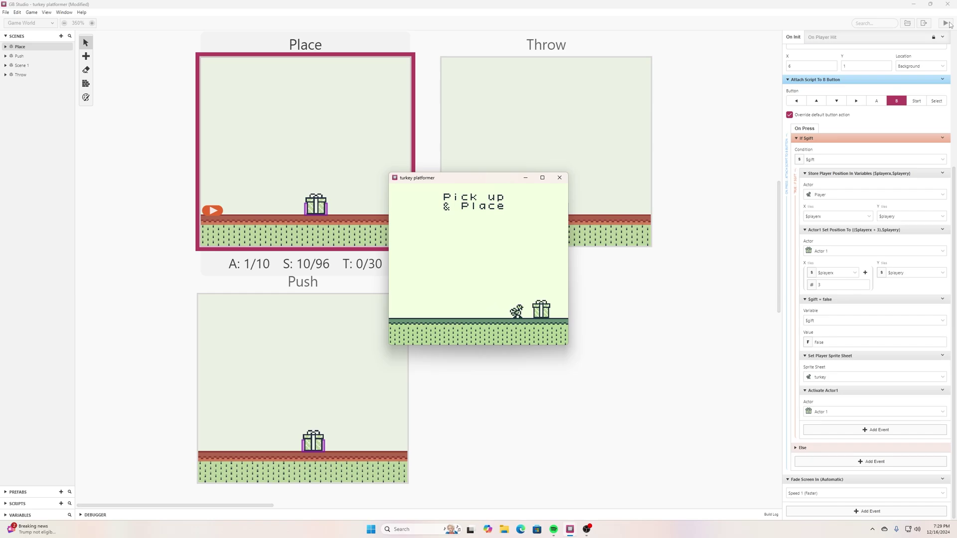
key("Left")
key("Right")
key("x")
key("Left")
key("x")
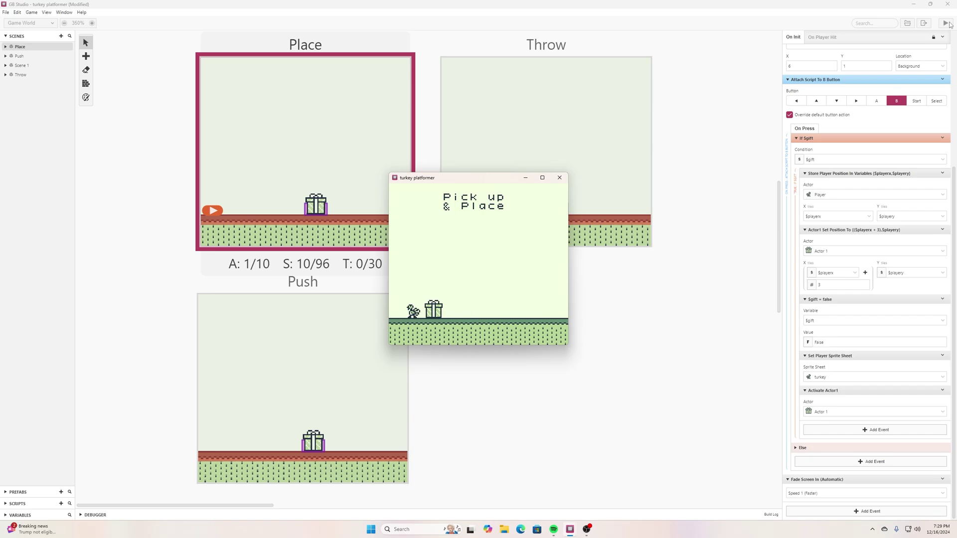
key("Left")
key("Right")
key("x")
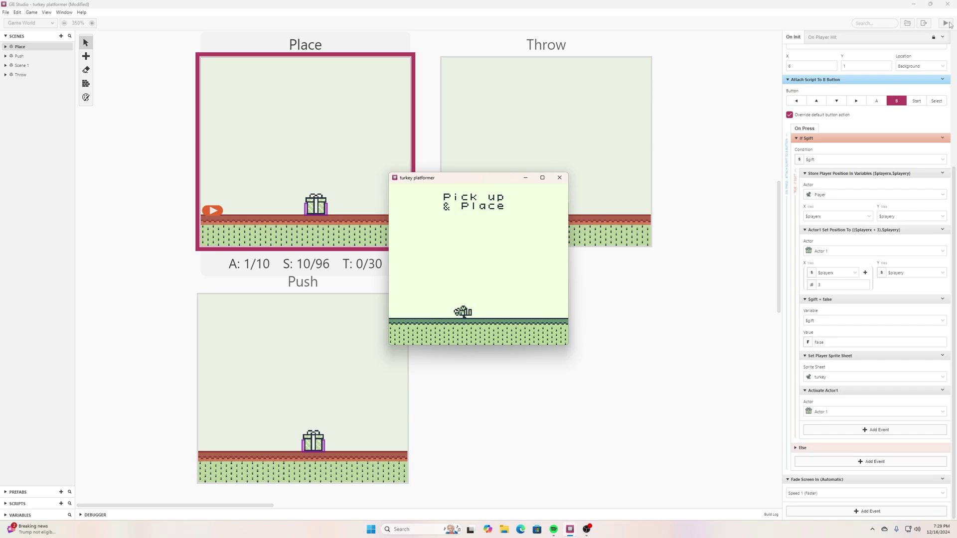
key("x")
key("Left")
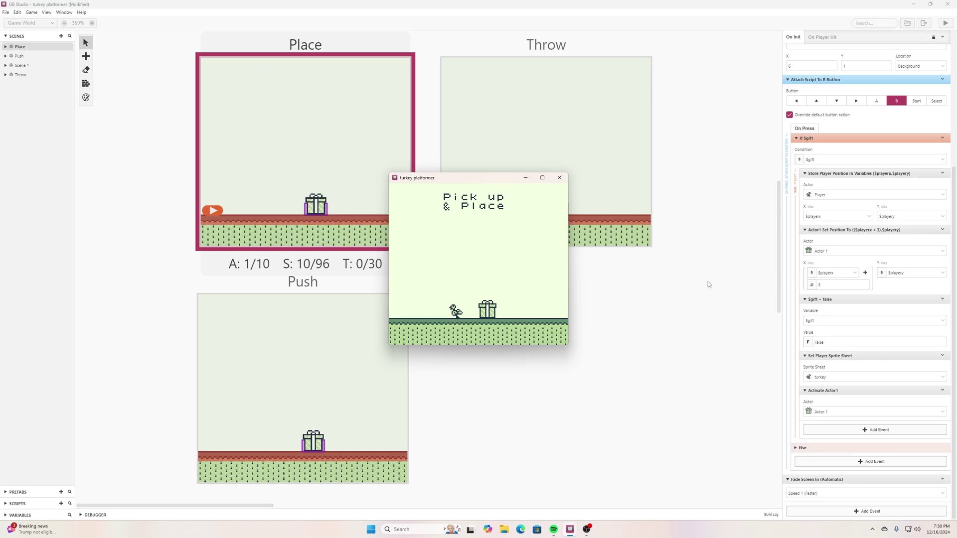
Test placing the gift in mid-air by picking it up, jumping while carrying it and releasing it during the jump
key("Left")
key("Right")
key("Left")
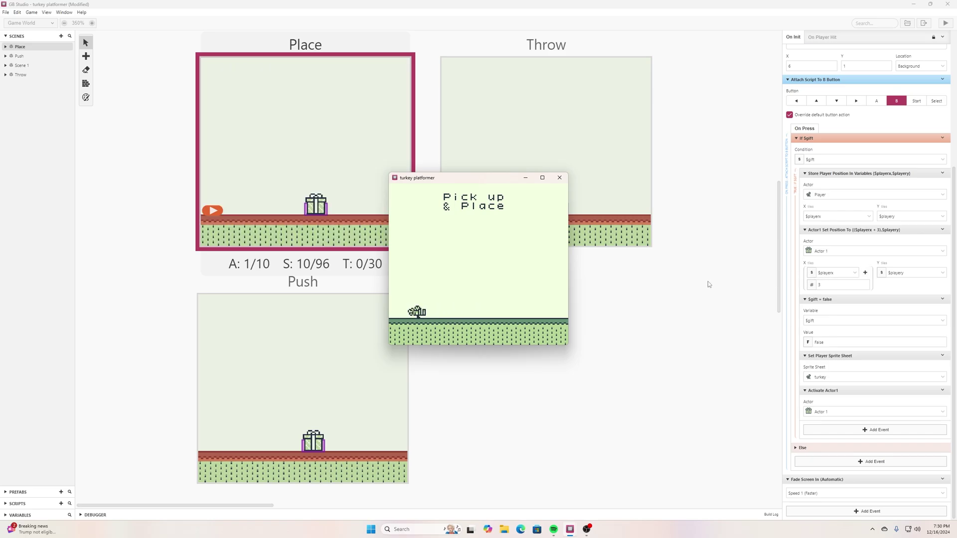
key("Right")
key("z")
key("Right")
key("z")
key("x")
key("Left")
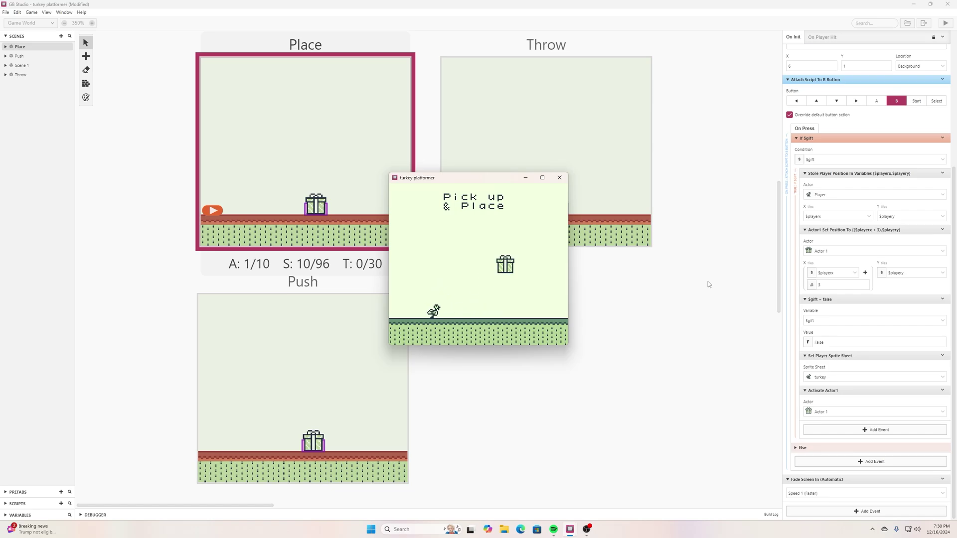
Jump to retrieve the floating gift, carry it back and place it on the ground
key("Right")
key("z")
key("Left")
key("z")
key("Right")
key("Left")
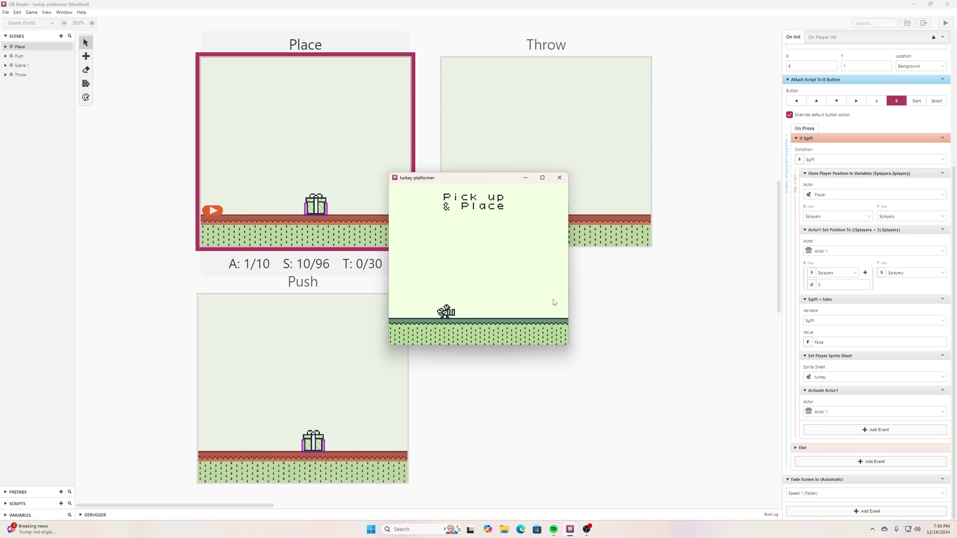
key("x")
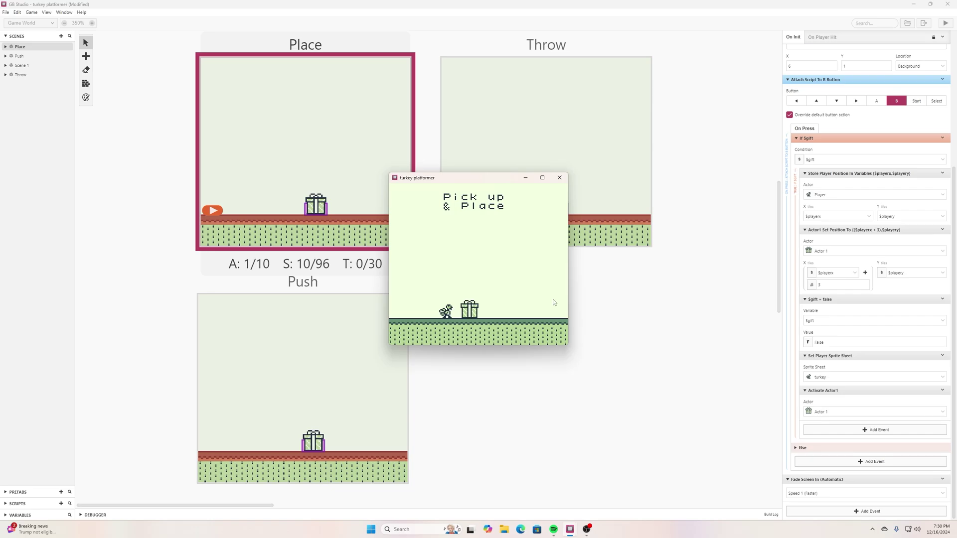
Test picking up and placing the gift at further spots, with jumps in between, and close the playtest
key("Left")
key("Right")
key("Left")
key("Right")
key("Right")
key("x")
key("Left")
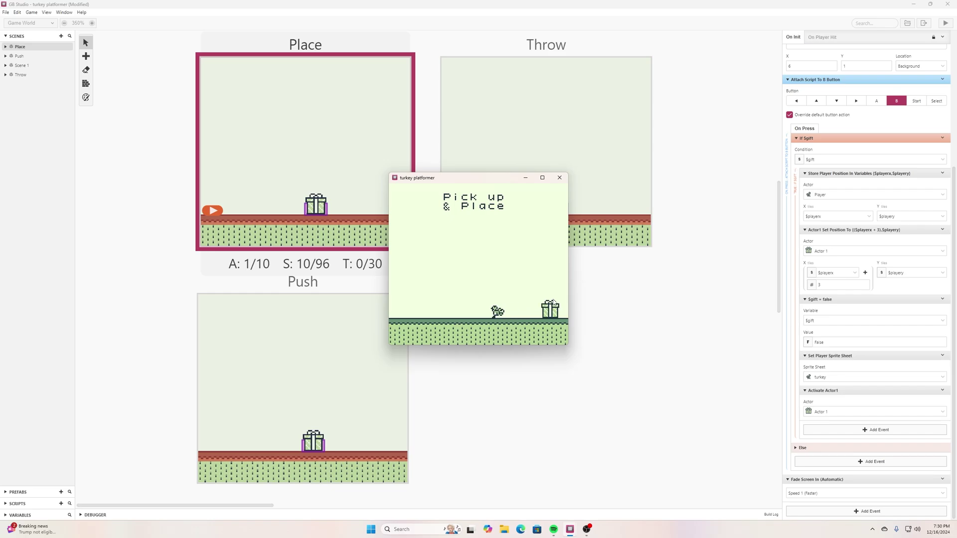
key("z")
key("z")
key("Right")
key("z")
key("x")
key("Left")
key("x")
key("Left")
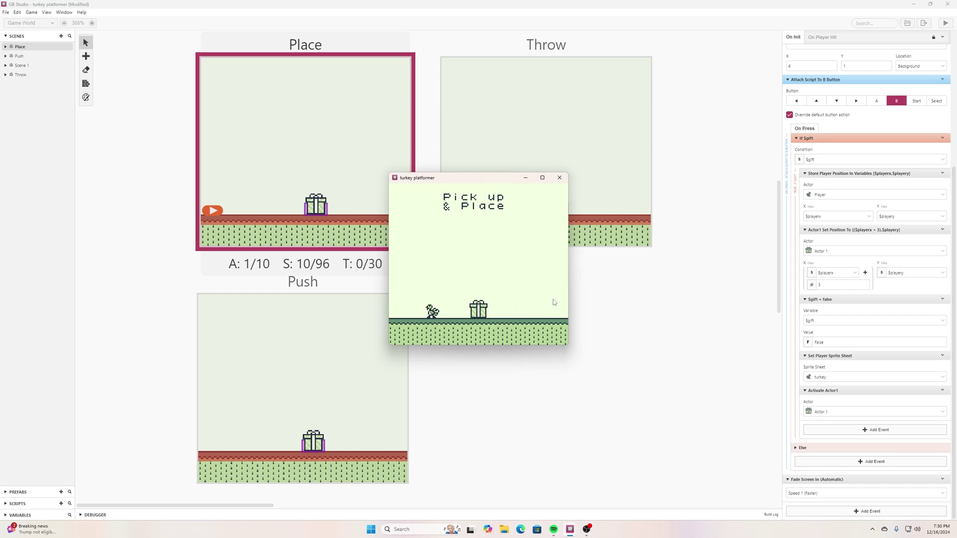
left_click(560, 179)
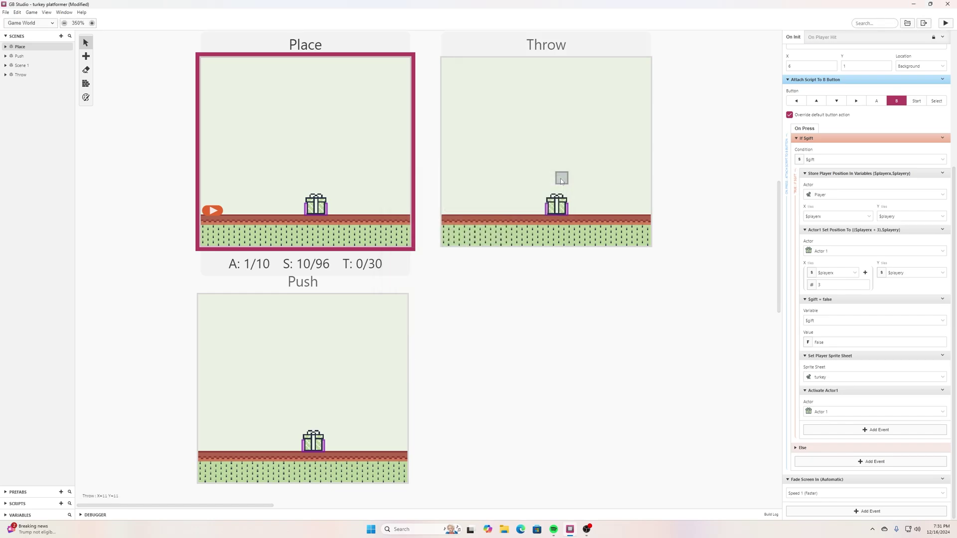